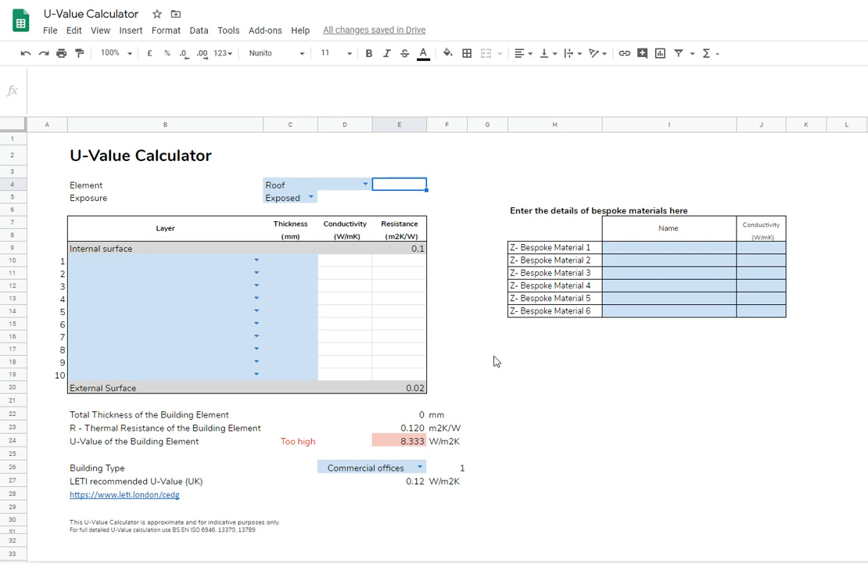
# Set the building element to Wall and its exposure to Normal.
pyautogui.click(205, 264)
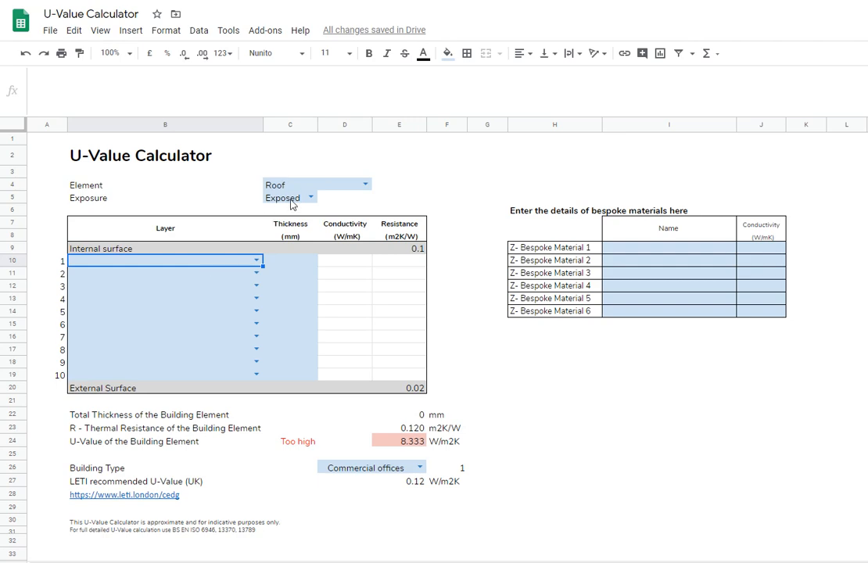
pyautogui.click(366, 184)
pyautogui.click(397, 186)
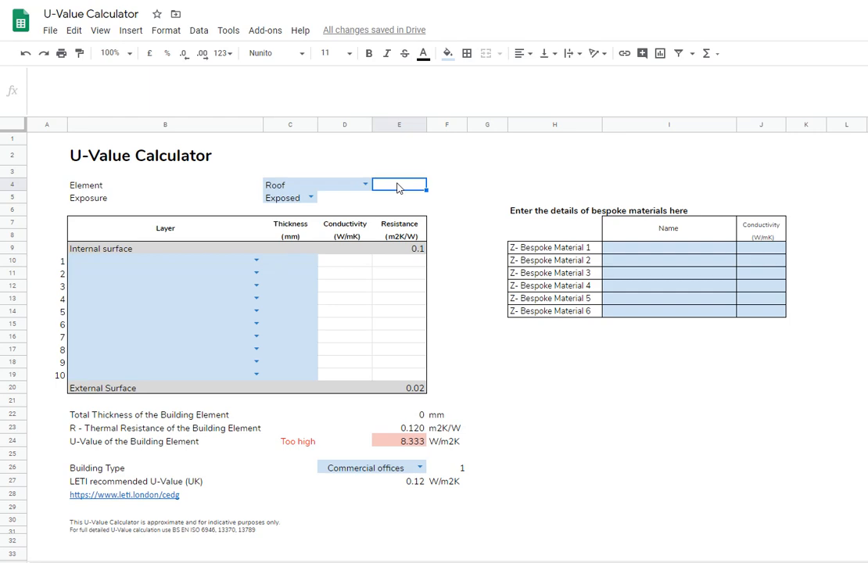
pyautogui.click(366, 184)
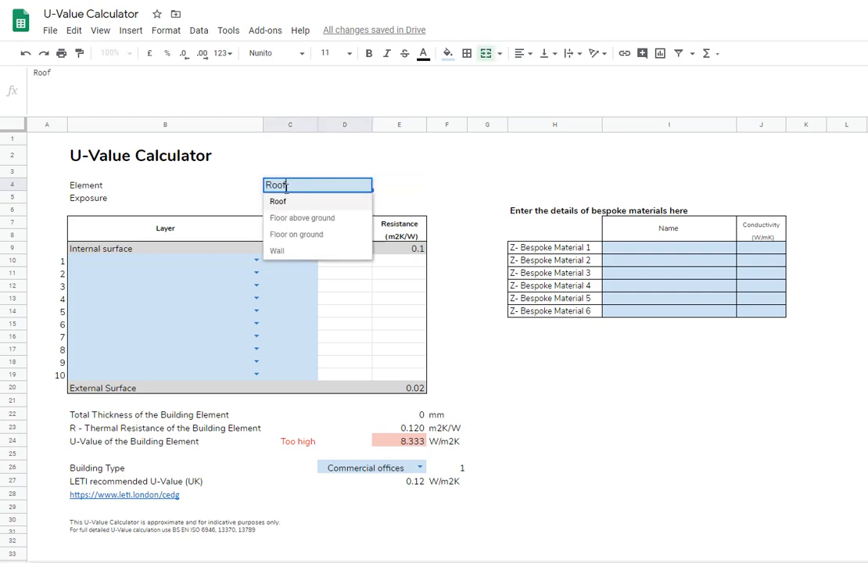
pyautogui.click(279, 251)
pyautogui.click(223, 201)
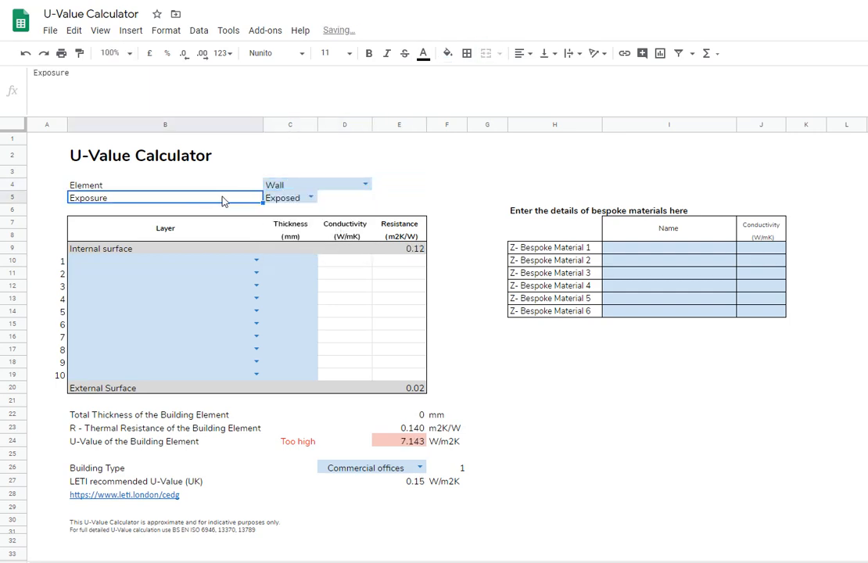
pyautogui.click(309, 198)
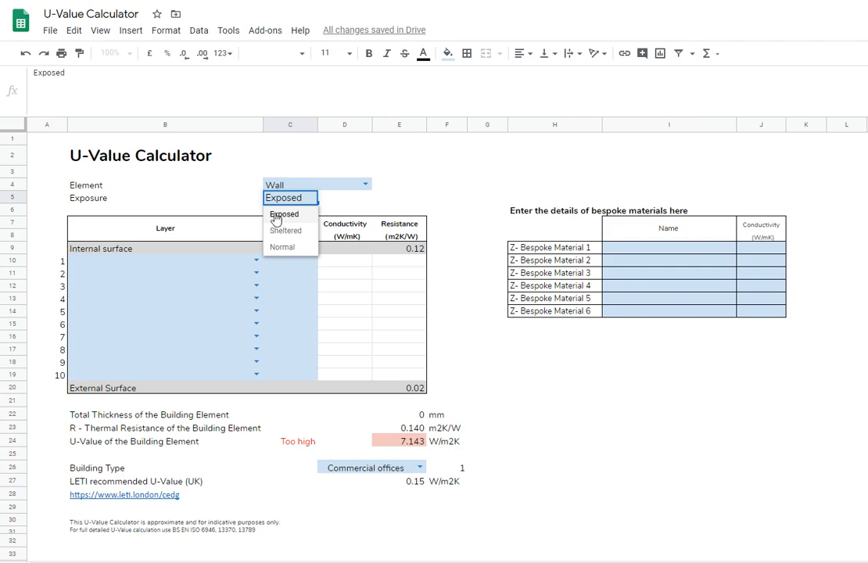
pyautogui.click(294, 248)
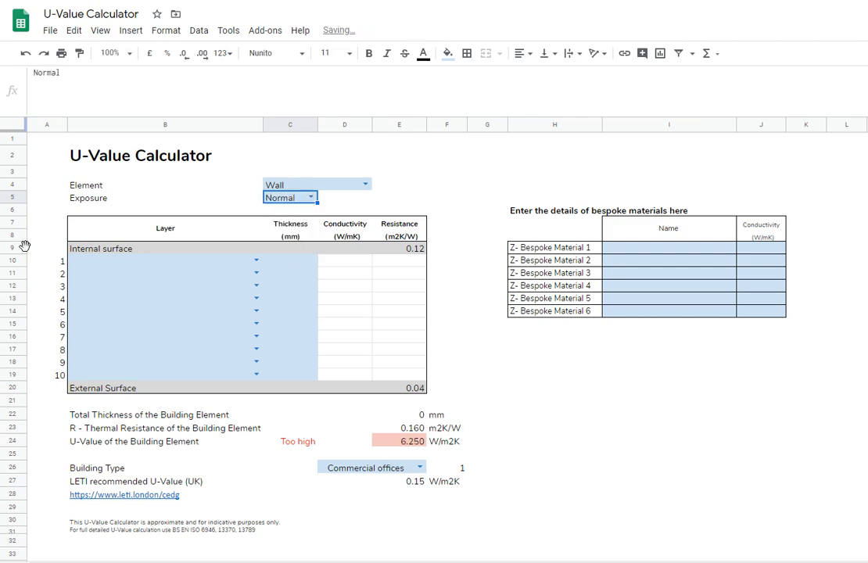
# Define layer 1 as Plaster, gypsum standard with a thickness of 25 mm.
pyautogui.click(108, 266)
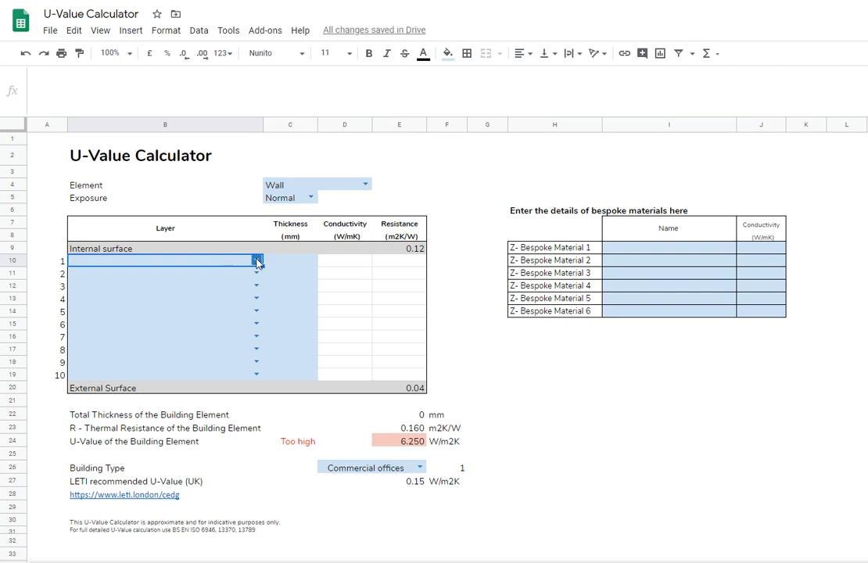
pyautogui.click(258, 262)
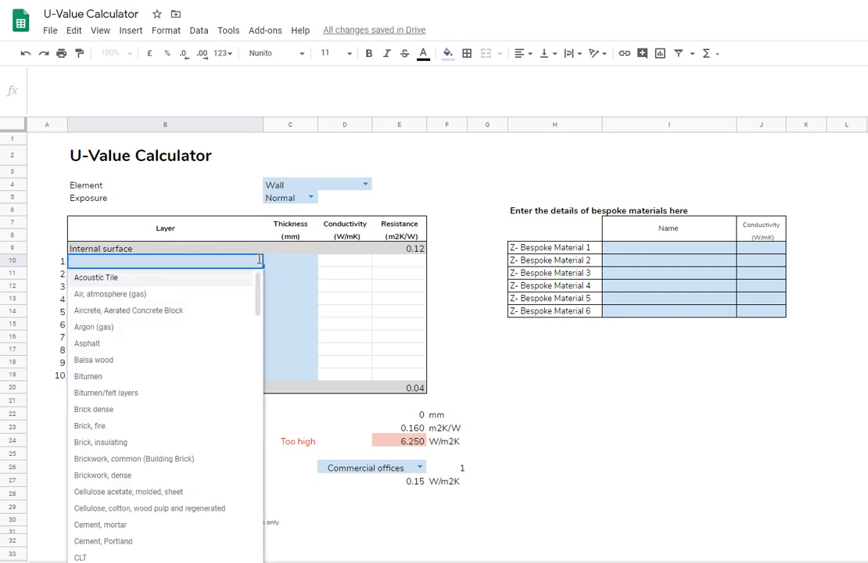
pyautogui.scroll(-15, 177, 399)
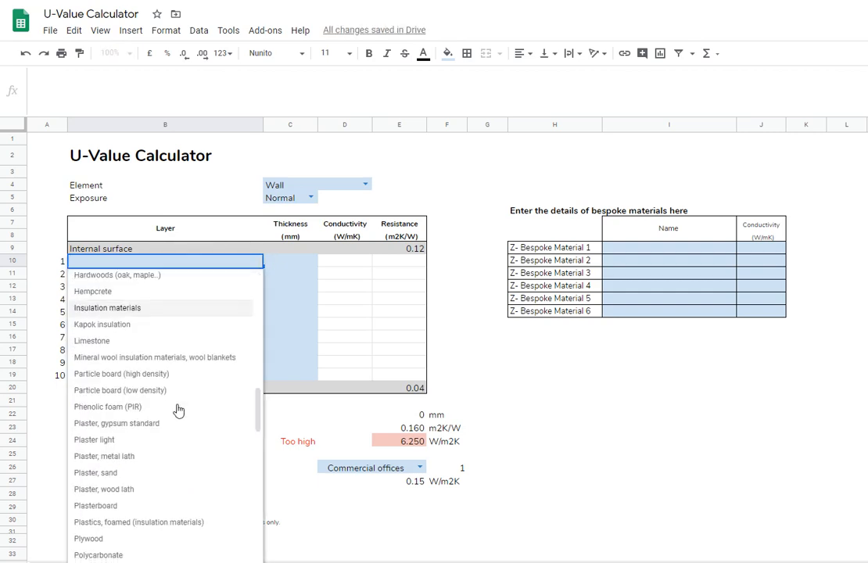
pyautogui.scroll(2, 179, 409)
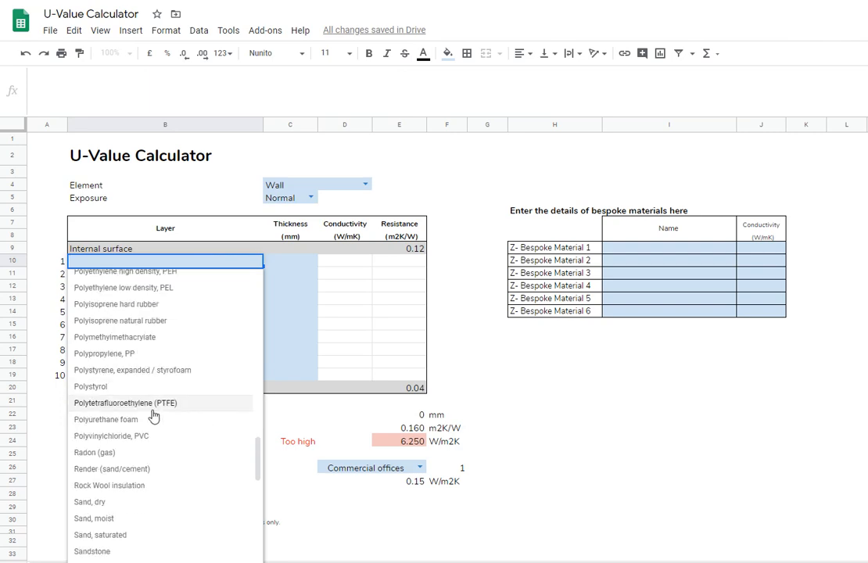
pyautogui.scroll(3, 169, 434)
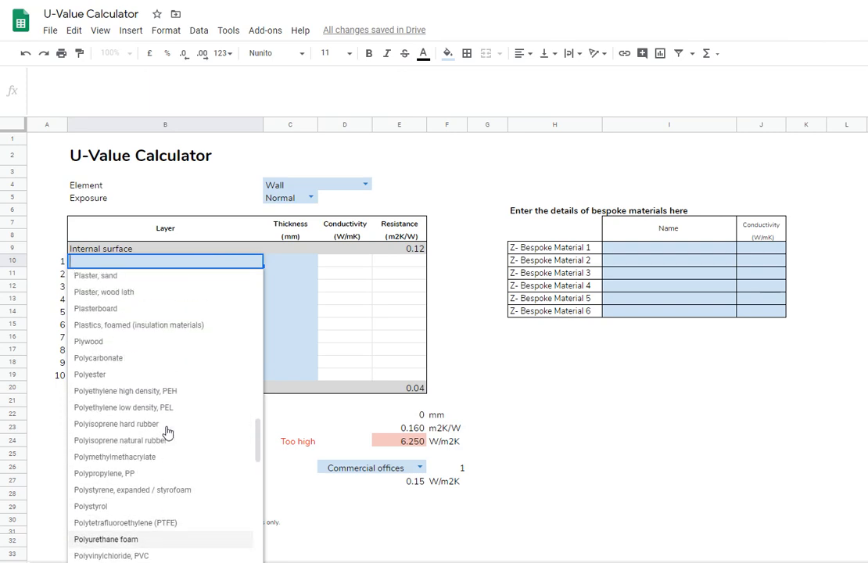
pyautogui.scroll(3, 129, 378)
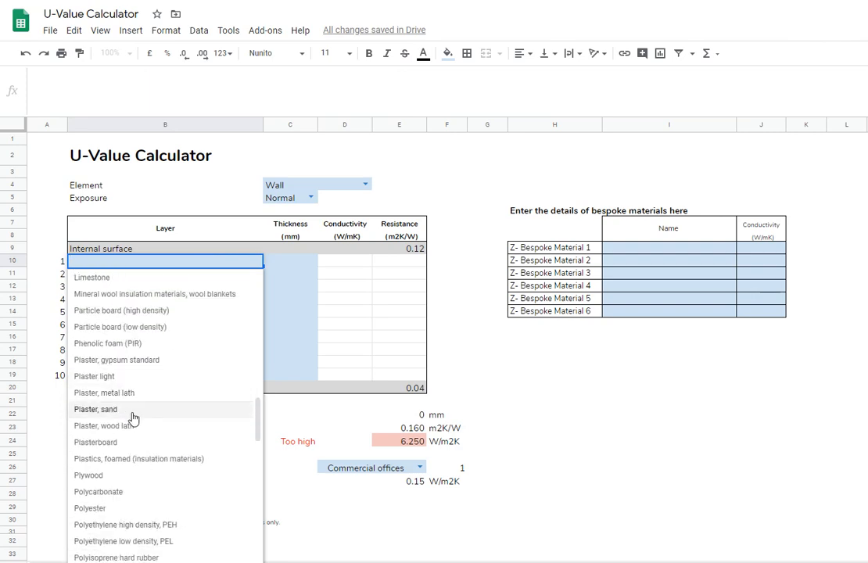
pyautogui.click(127, 361)
pyautogui.press('Tab')
pyautogui.write('2')
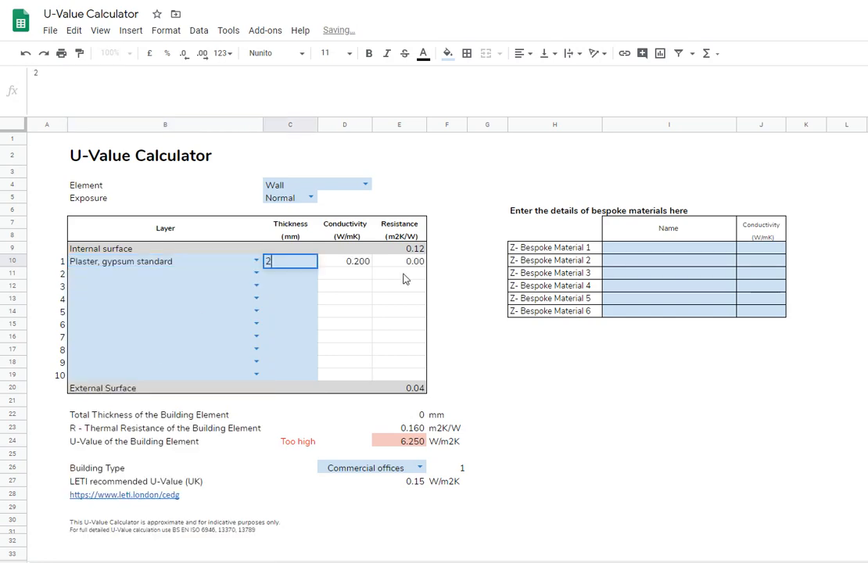
pyautogui.write('5')
pyautogui.press('Return')
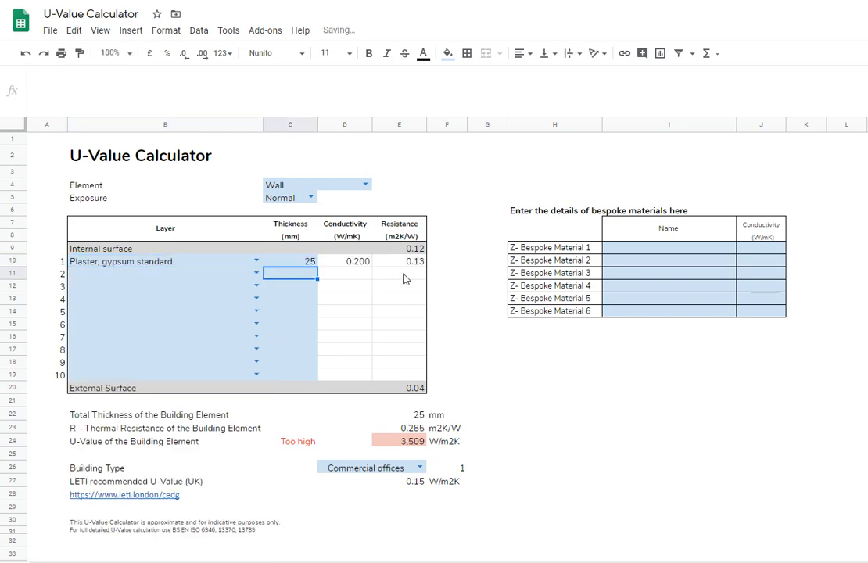
# Define layer 2 as Aircrete, Aerated Concrete Block with a thickness of 100 mm.
pyautogui.click(128, 270)
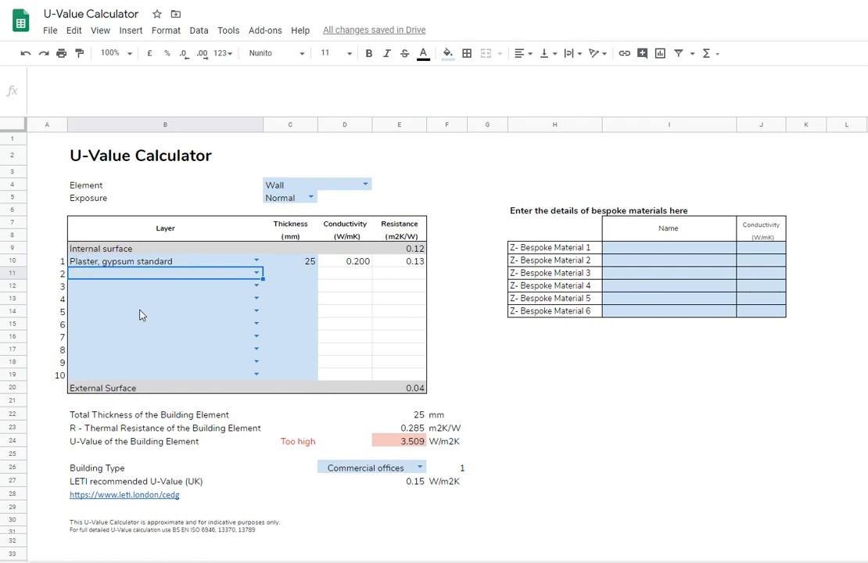
pyautogui.click(120, 265)
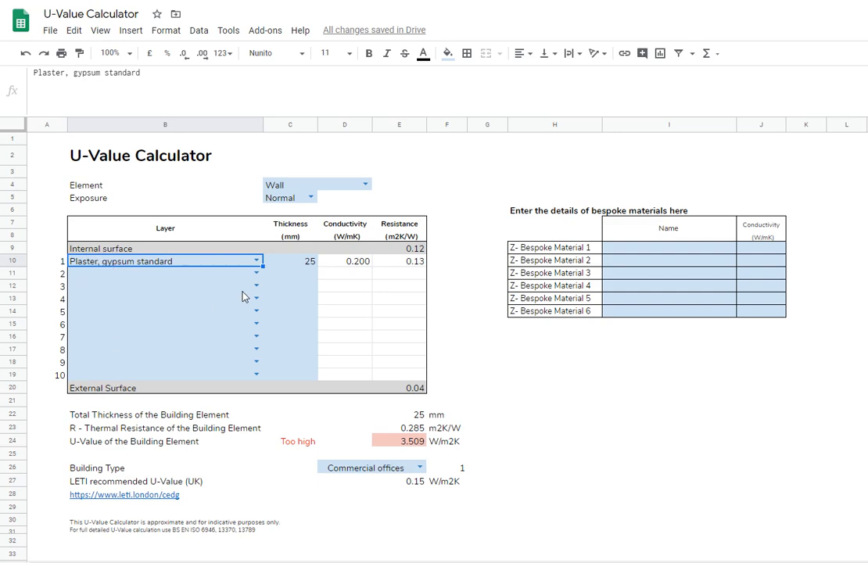
pyautogui.doubleClick(133, 274)
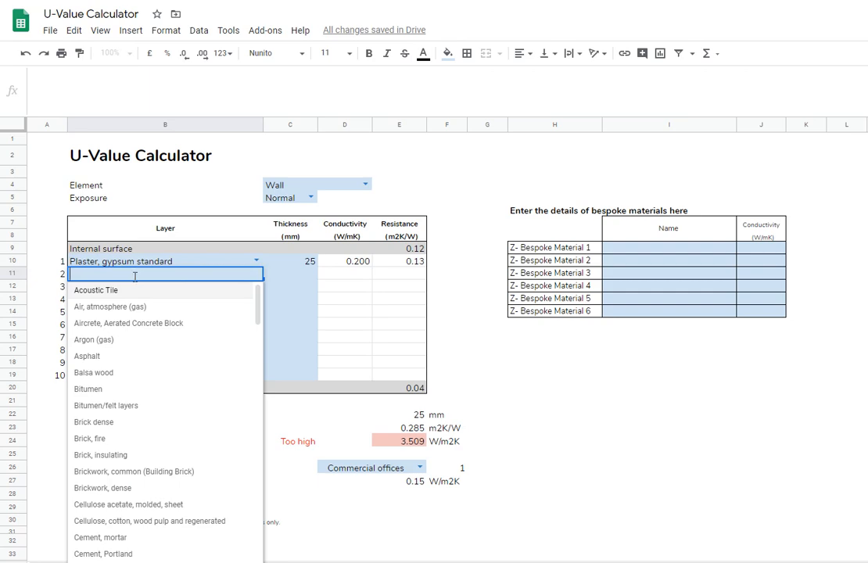
pyautogui.click(131, 325)
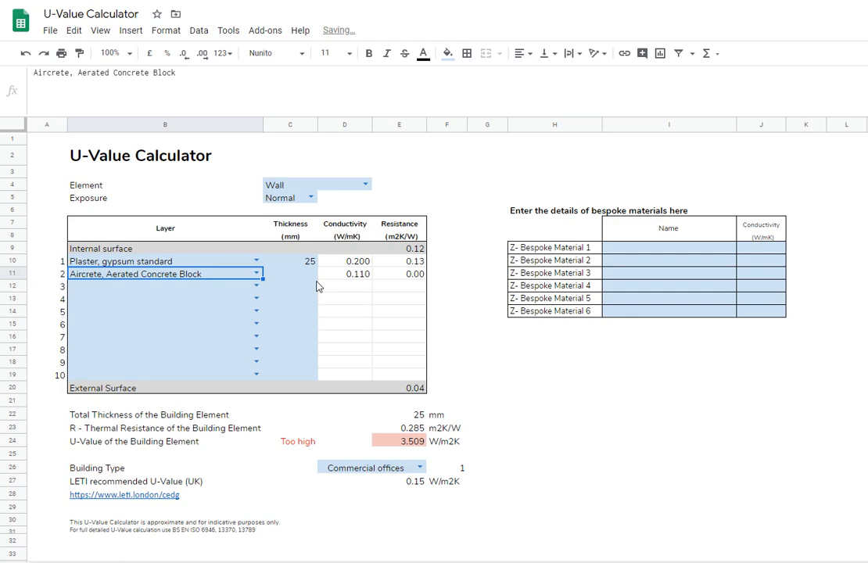
pyautogui.press('Tab')
pyautogui.write('100')
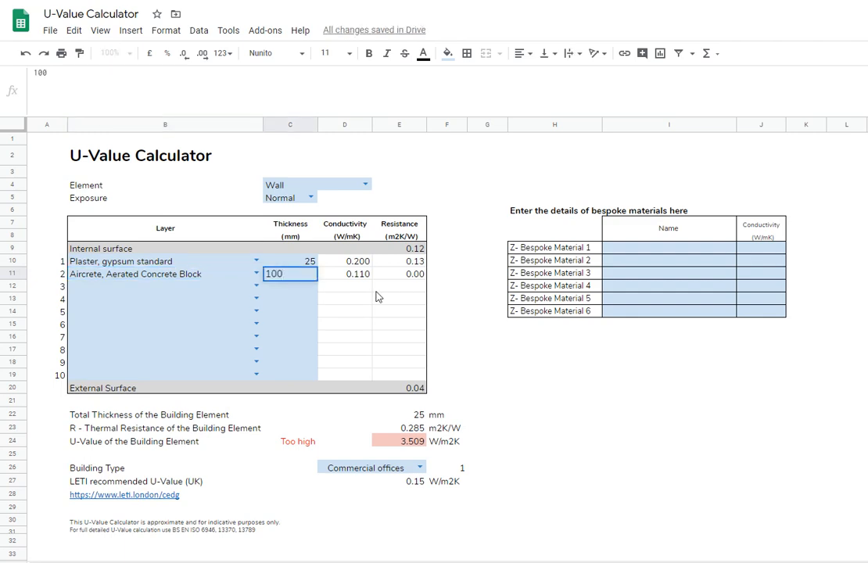
pyautogui.press('Return')
# Define layer 3 as Air, atmosphere (gas) with a thickness of 50 mm.
pyautogui.click(151, 287)
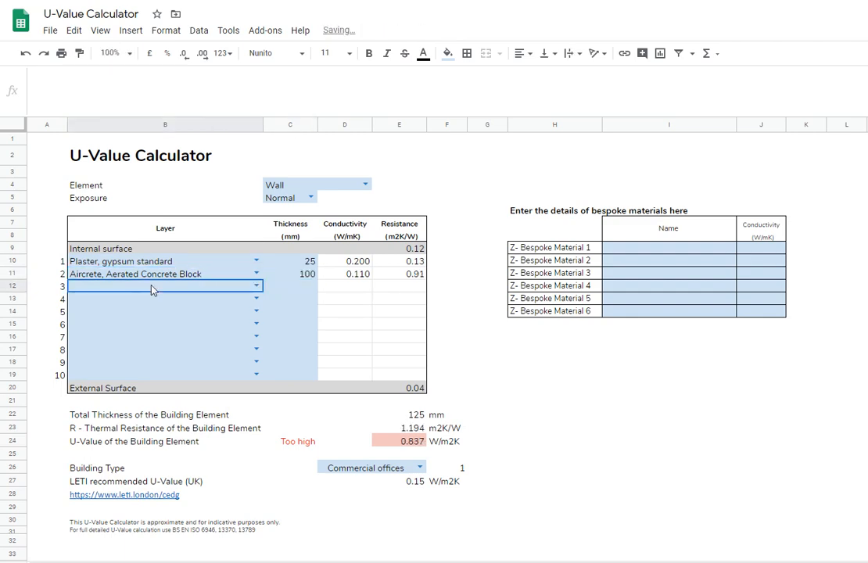
pyautogui.click(241, 290)
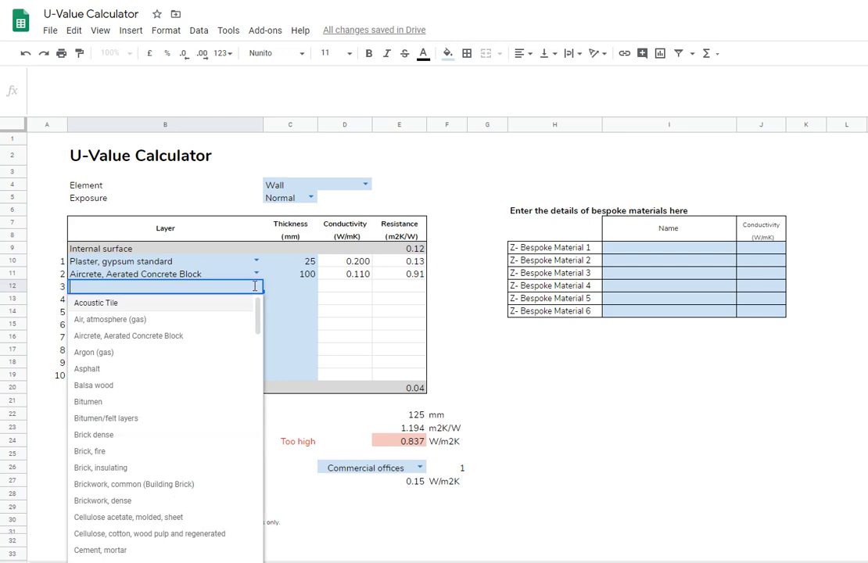
pyautogui.click(225, 319)
pyautogui.press('Tab')
pyautogui.write('50')
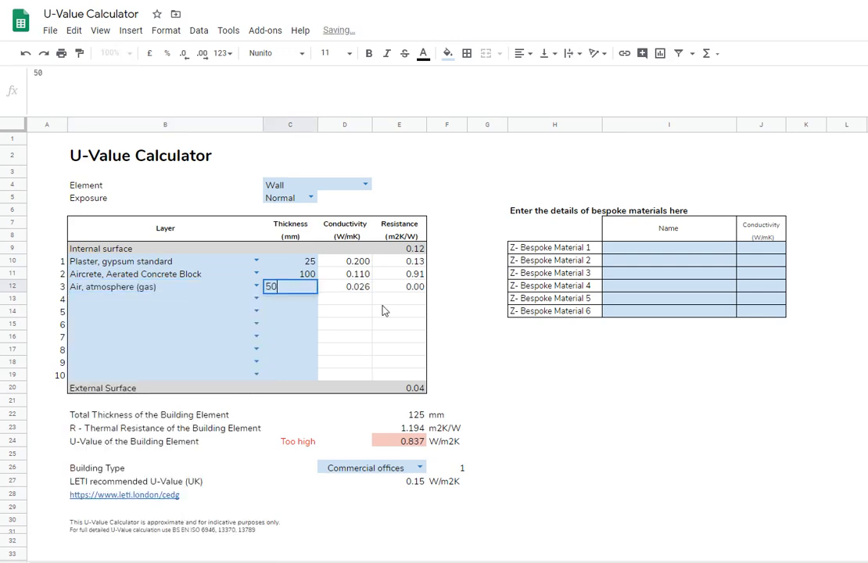
pyautogui.press('Return')
# Define layer 4 as Glass wool Insulation with a thickness of 75 mm.
pyautogui.click(223, 305)
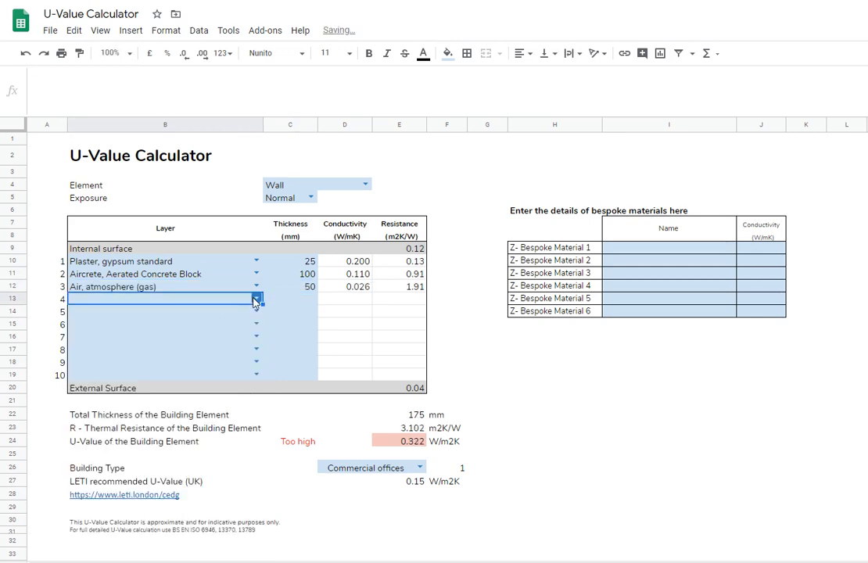
pyautogui.click(255, 302)
pyautogui.scroll(-1, 122, 458)
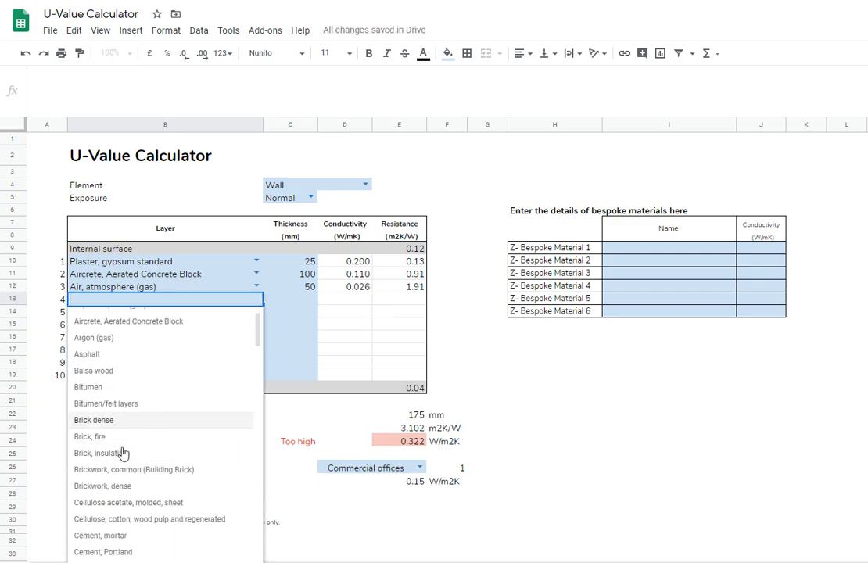
pyautogui.scroll(-5, 123, 454)
pyautogui.click(117, 481)
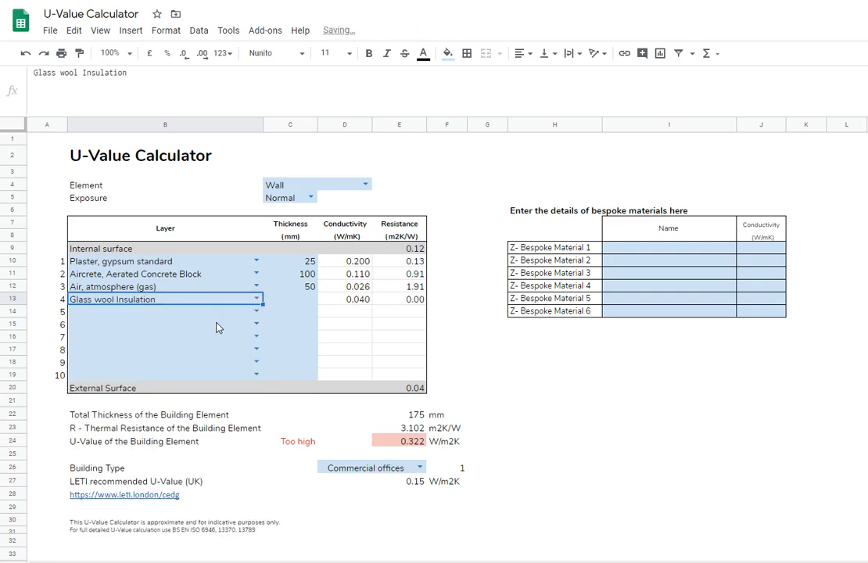
pyautogui.click(274, 305)
pyautogui.write('7')
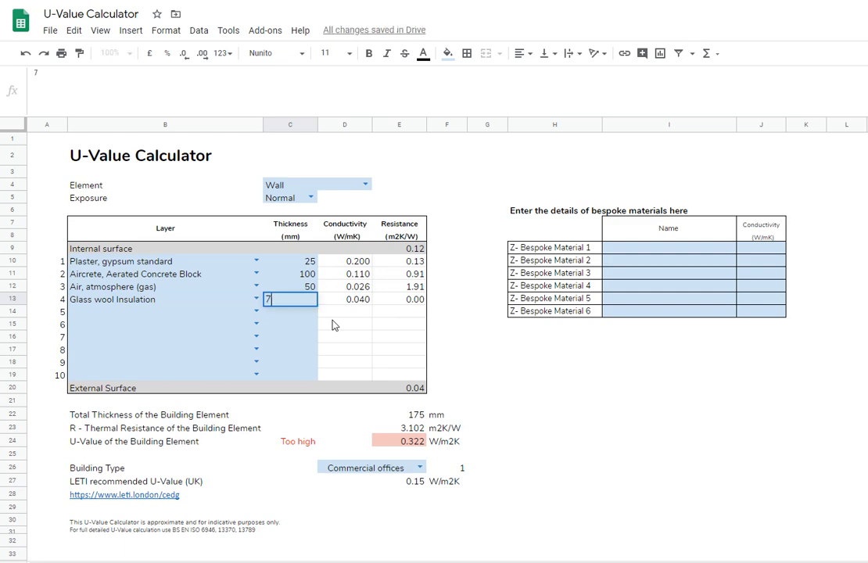
pyautogui.write('5')
pyautogui.press('Return')
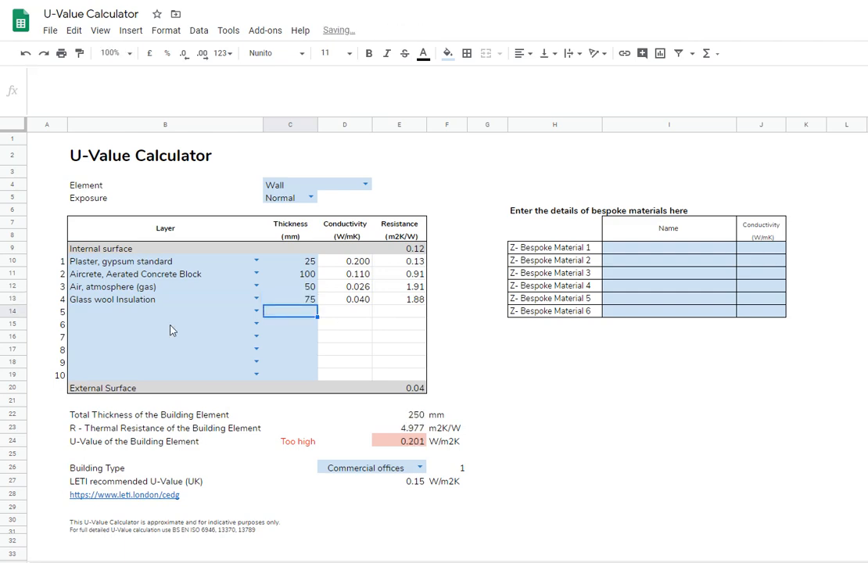
# Define layer 5 as Brickwork, common (Building Brick) with a thickness of 110 mm.
pyautogui.click(243, 312)
pyautogui.click(256, 311)
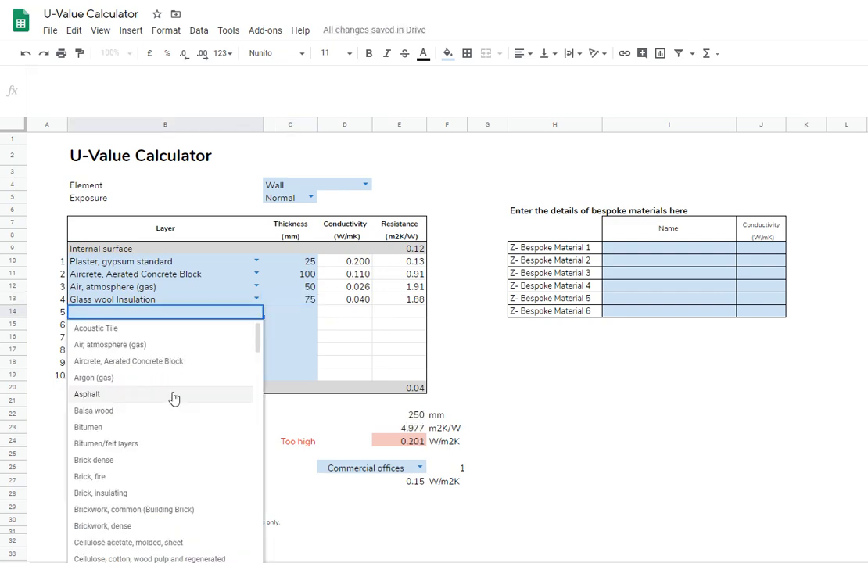
pyautogui.click(159, 513)
pyautogui.press('Tab')
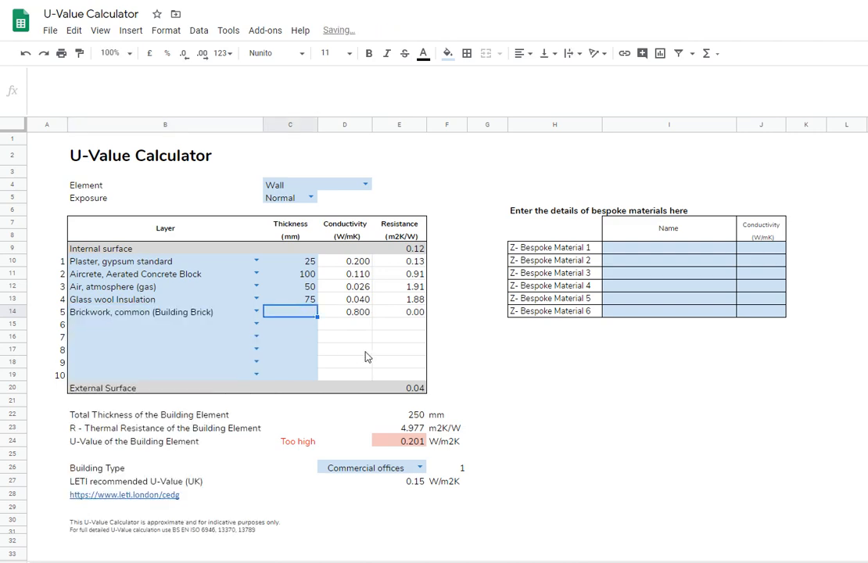
pyautogui.write('110')
pyautogui.press('Return')
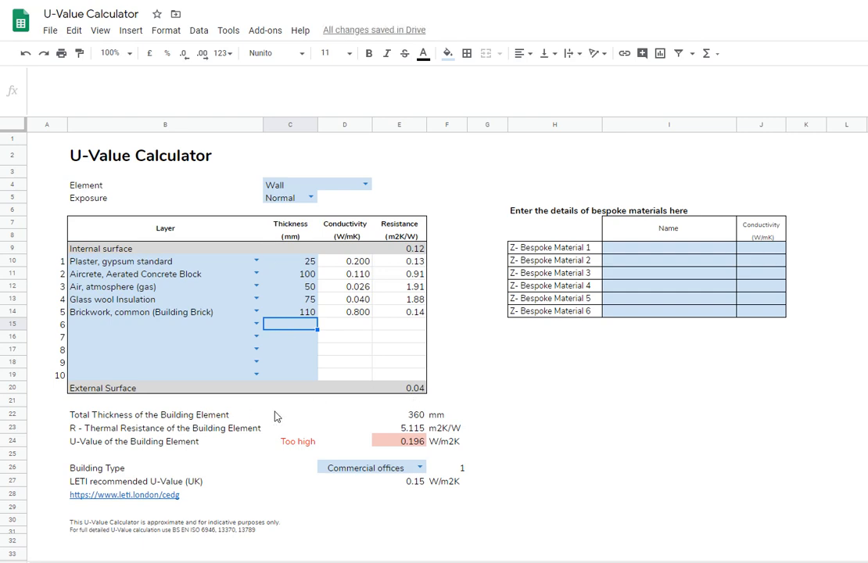
# Examine the formulas for the wall's total thickness, thermal resistance and U-value in the results below the layer table.
pyautogui.press('Down')
pyautogui.press('Down')
pyautogui.press('Down')
pyautogui.press('Down')
pyautogui.press('Down')
pyautogui.press('Down')
pyautogui.press('Down')
pyautogui.press('Right')
pyautogui.press('Right')
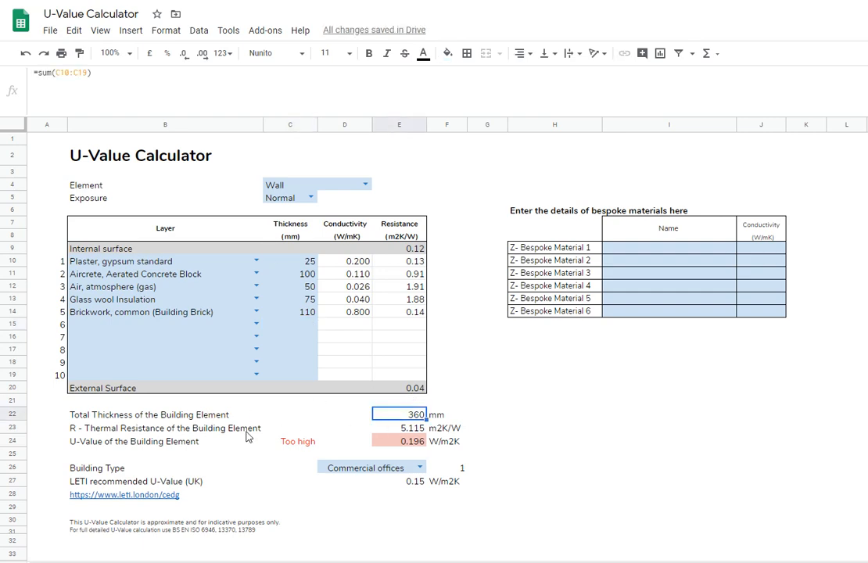
pyautogui.press('Down')
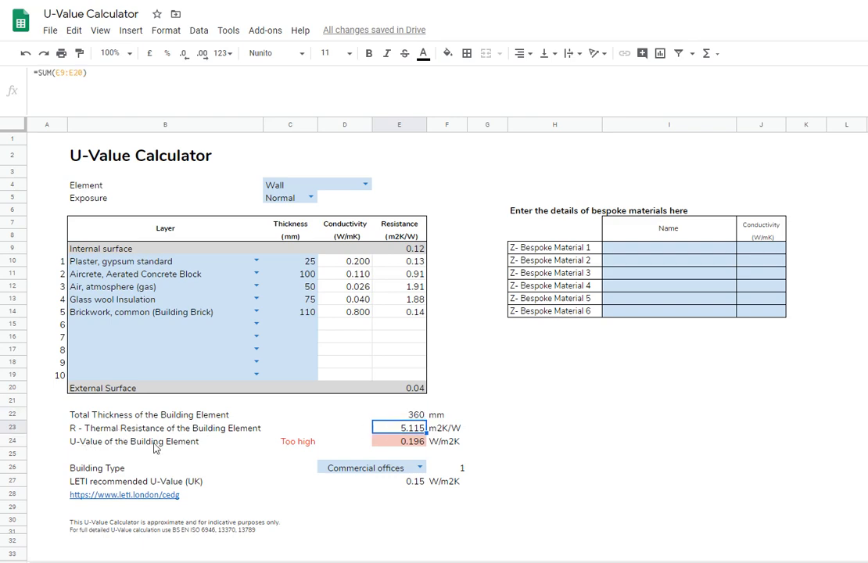
pyautogui.click(403, 446)
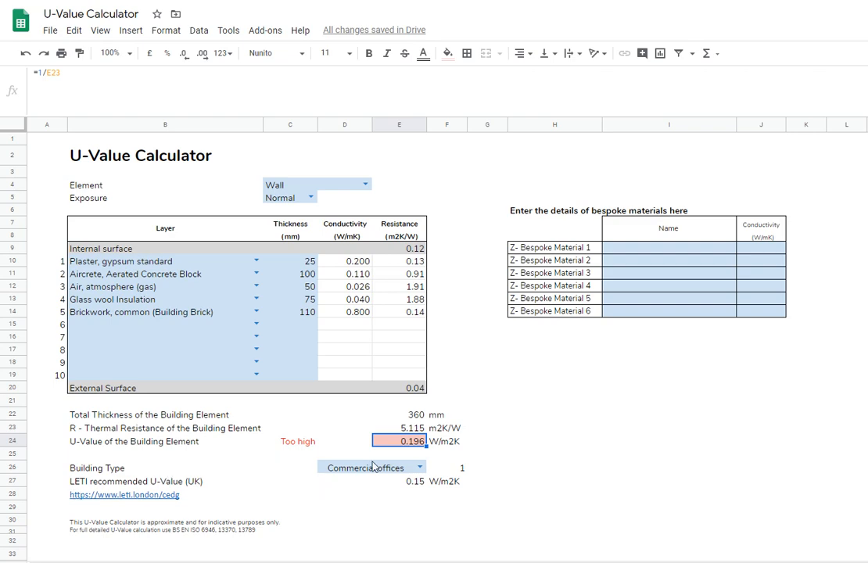
# Set the building type for the LETI recommended U-value comparison to Housing.
pyautogui.click(406, 468)
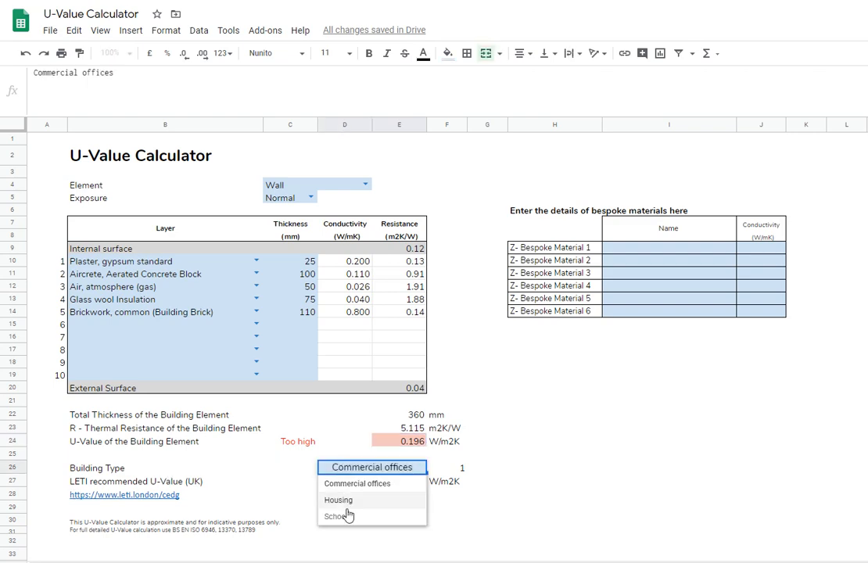
pyautogui.click(458, 512)
pyautogui.click(385, 473)
pyautogui.click(420, 467)
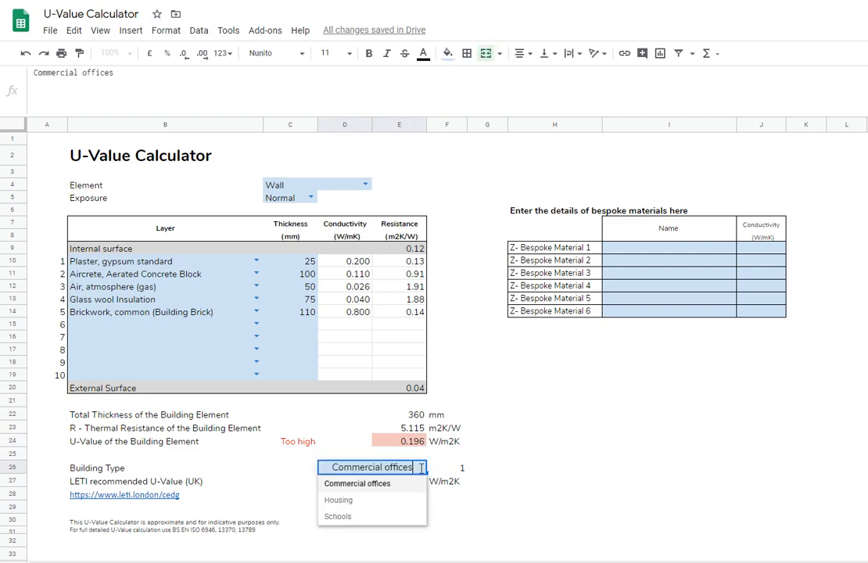
pyautogui.click(338, 500)
pyautogui.click(480, 510)
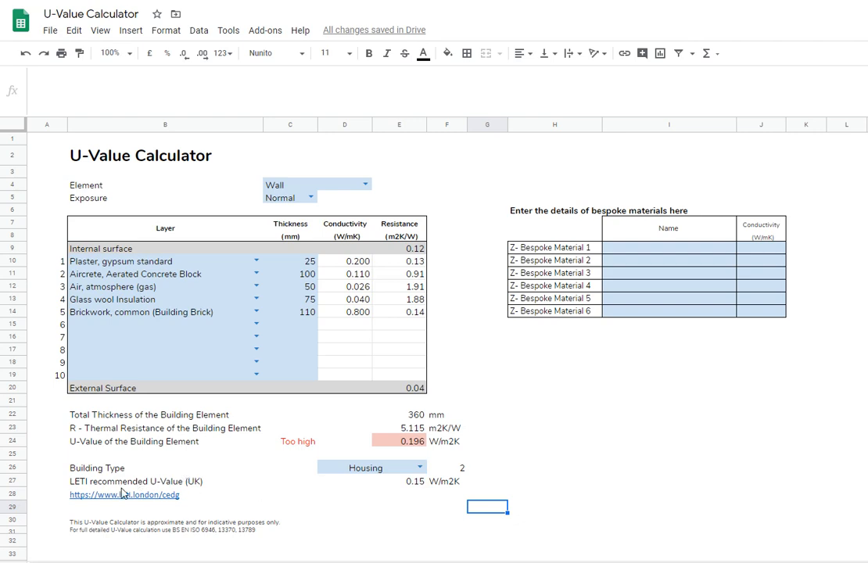
# Set the thickness of the Glass wool Insulation layer to 150 mm.
pyautogui.click(303, 298)
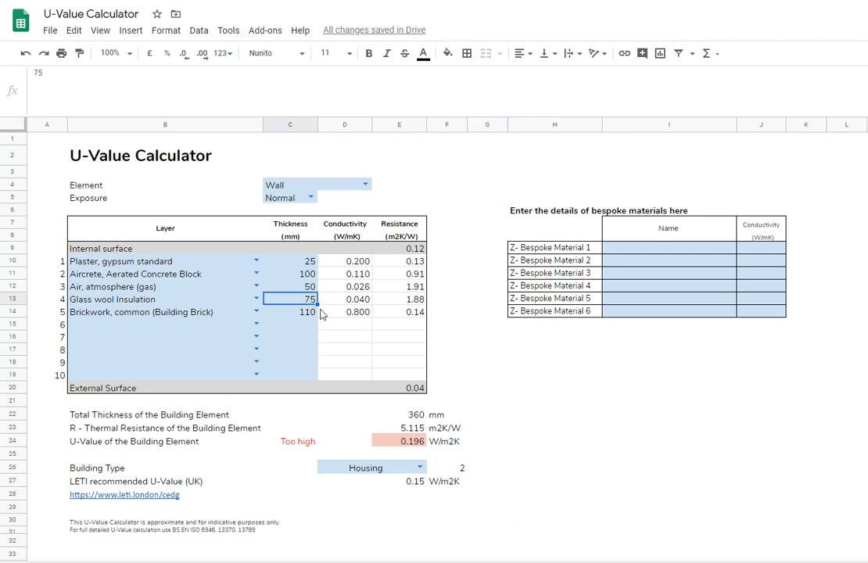
pyautogui.write('150')
pyautogui.press('Return')
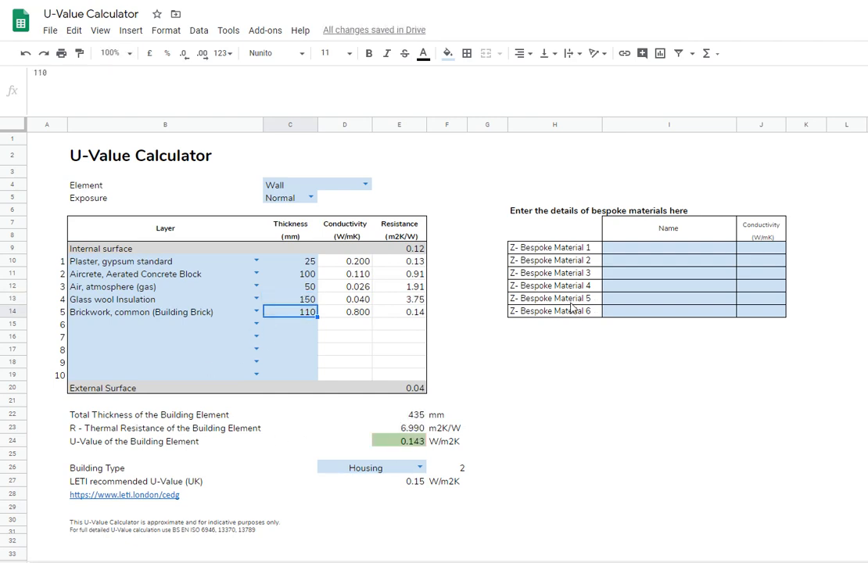
# Define Bespoke Material 1 as Denim Insulation with a conductivity of 0.042 W/mK.
pyautogui.click(675, 251)
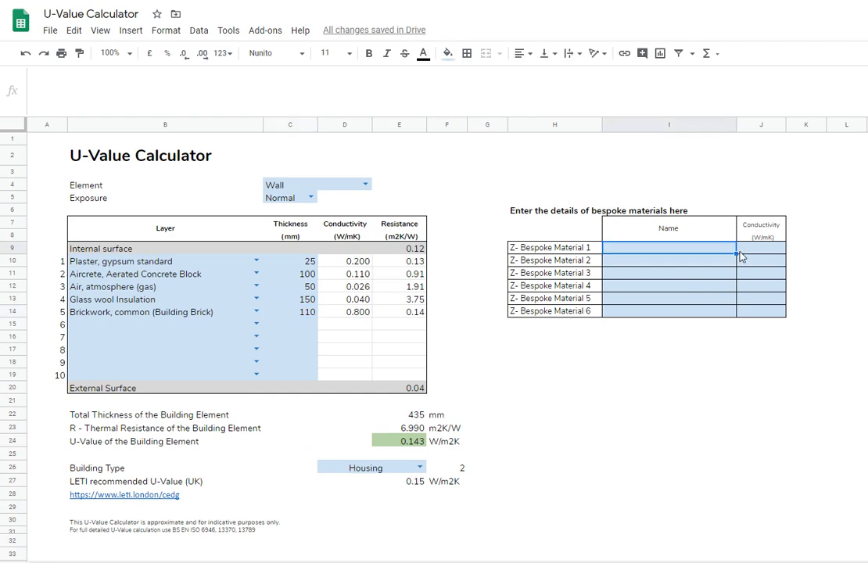
pyautogui.write('Den')
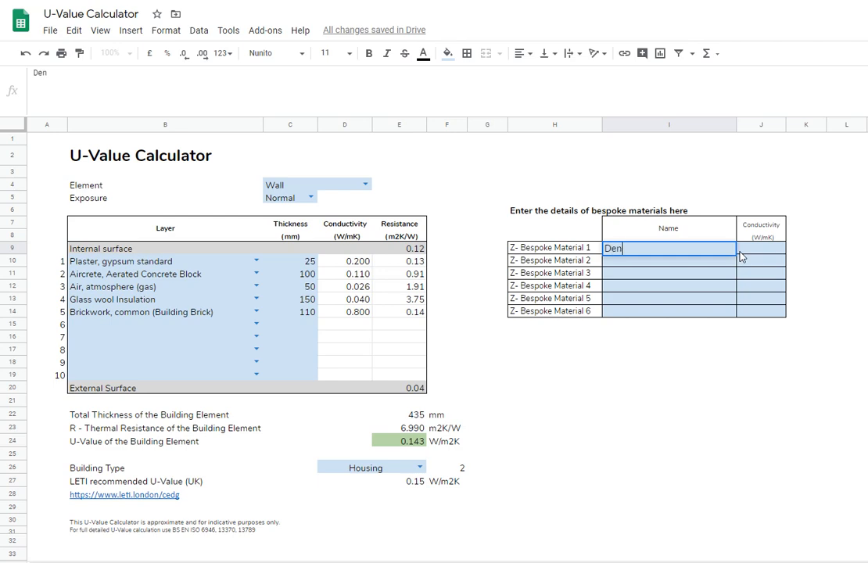
pyautogui.write('im Insulation')
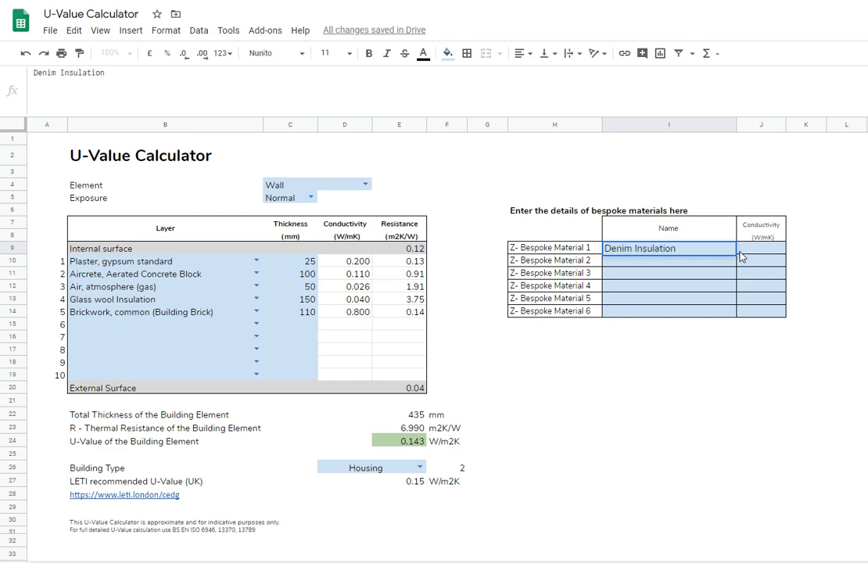
pyautogui.press('Return')
pyautogui.click(765, 244)
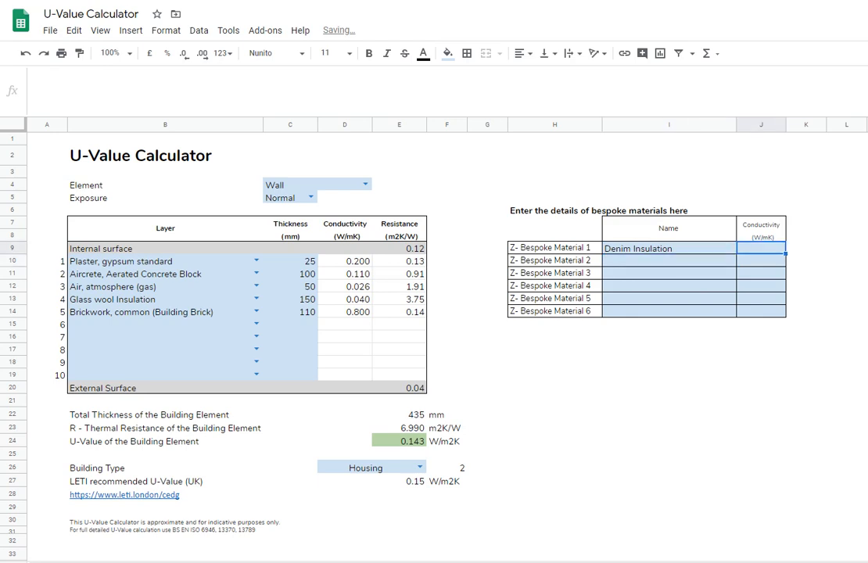
pyautogui.write('0.042')
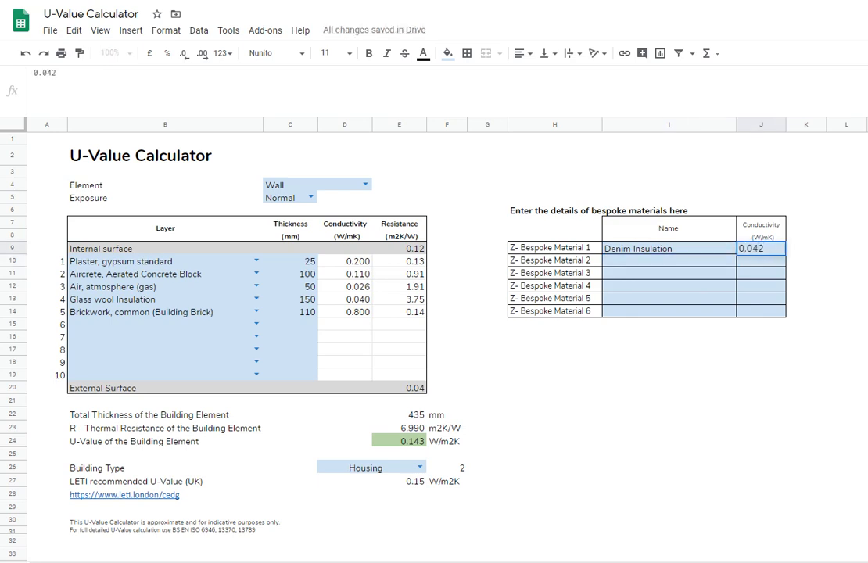
pyautogui.press('Return')
# Change the material of layer 4 to Z- Bespoke Material 1 - Denim Insulation.
pyautogui.click(239, 302)
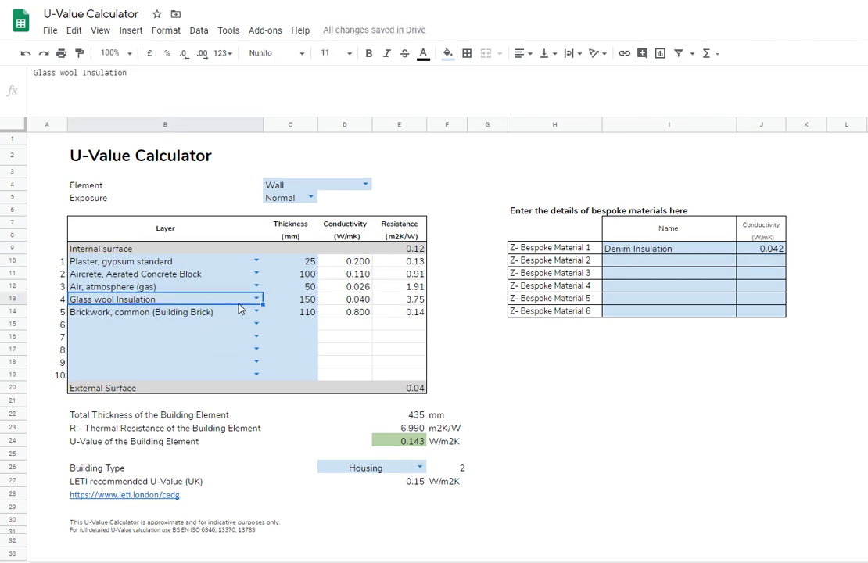
pyautogui.click(258, 304)
pyautogui.scroll(-4, 260, 383)
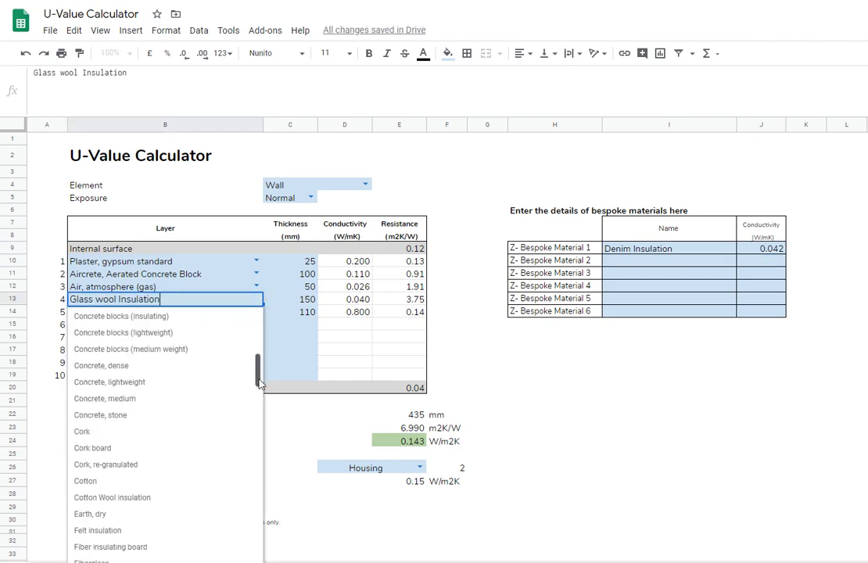
pyautogui.moveTo(260, 384); pyautogui.dragTo(248, 557)
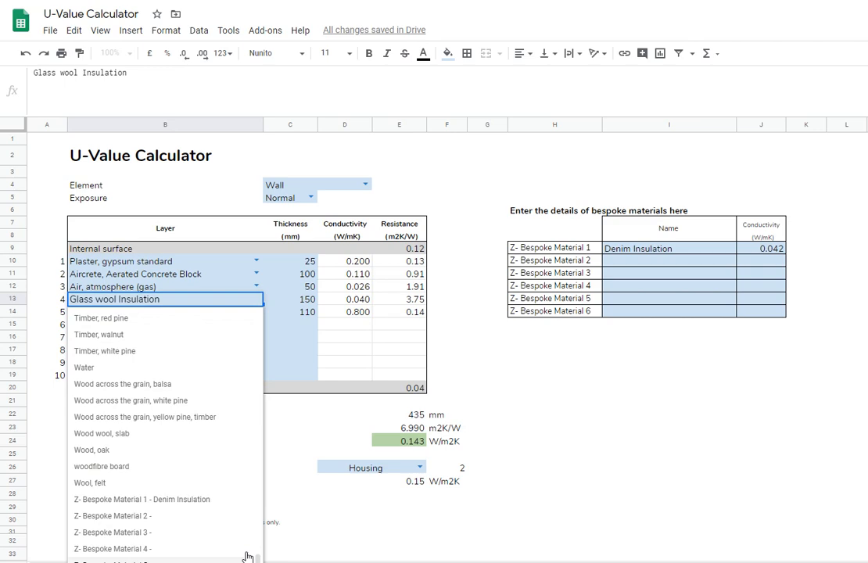
pyautogui.click(186, 500)
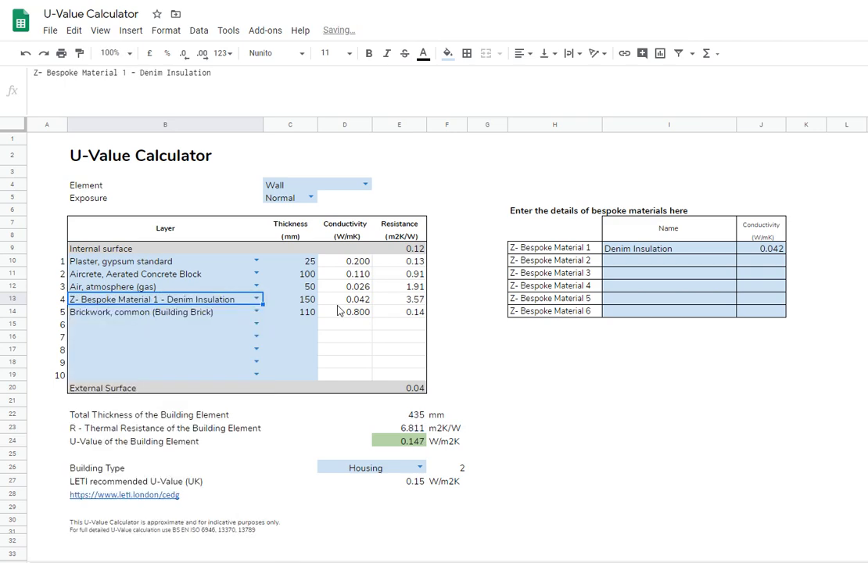
# Examine the formulas behind layer 4's conductivity and the LETI recommended U-value.
pyautogui.click(352, 302)
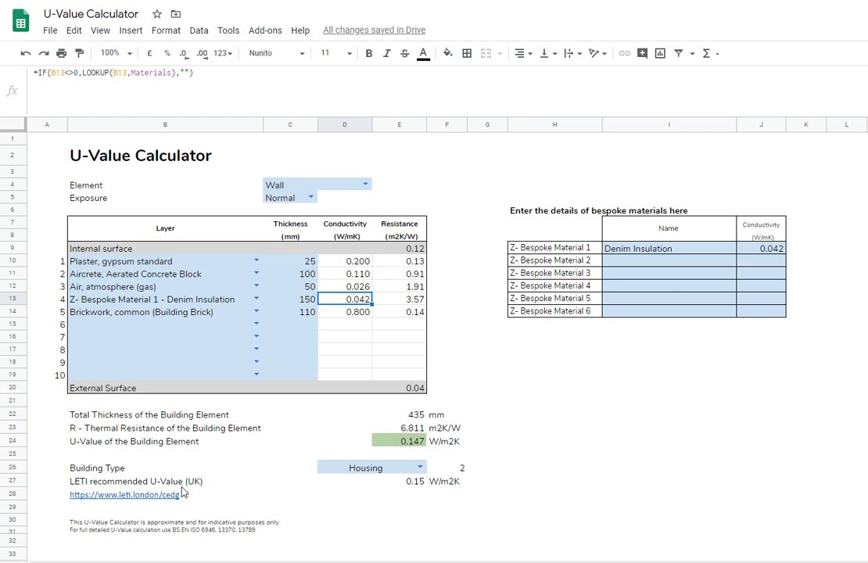
pyautogui.click(391, 483)
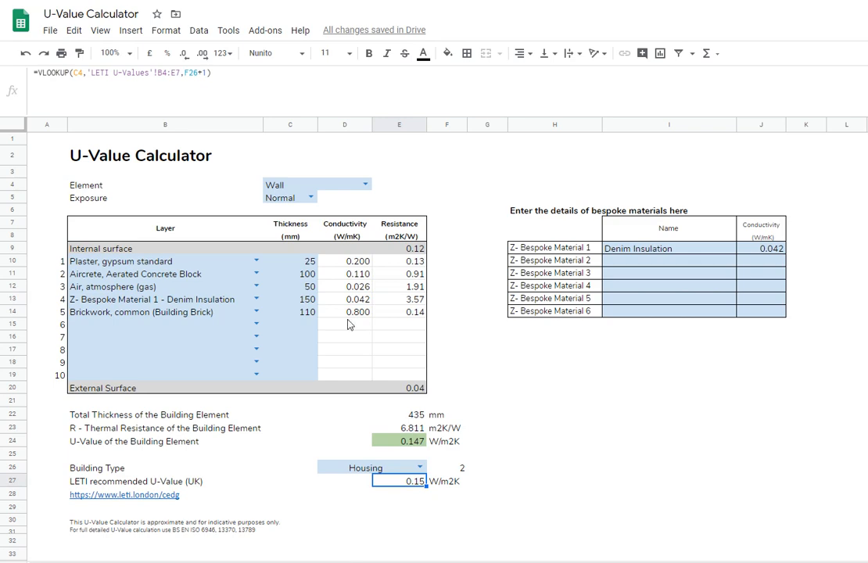
pyautogui.click(487, 324)
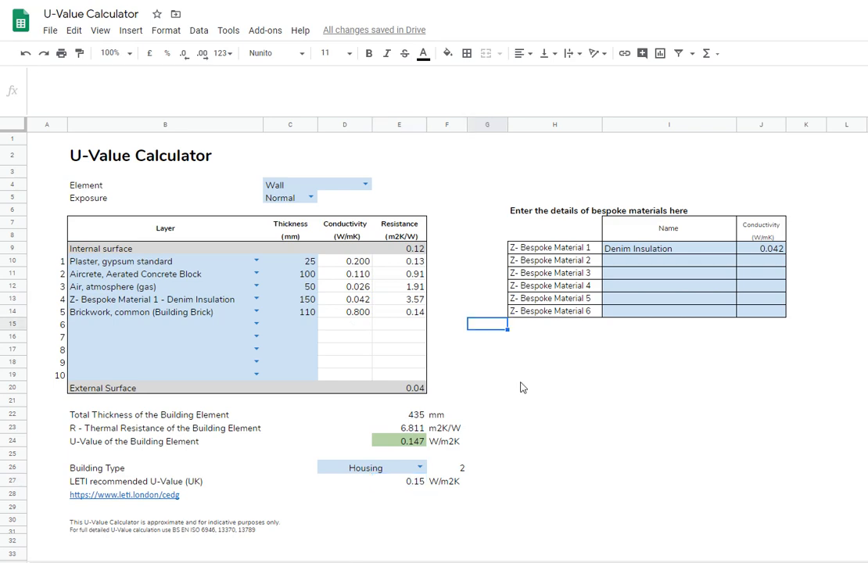